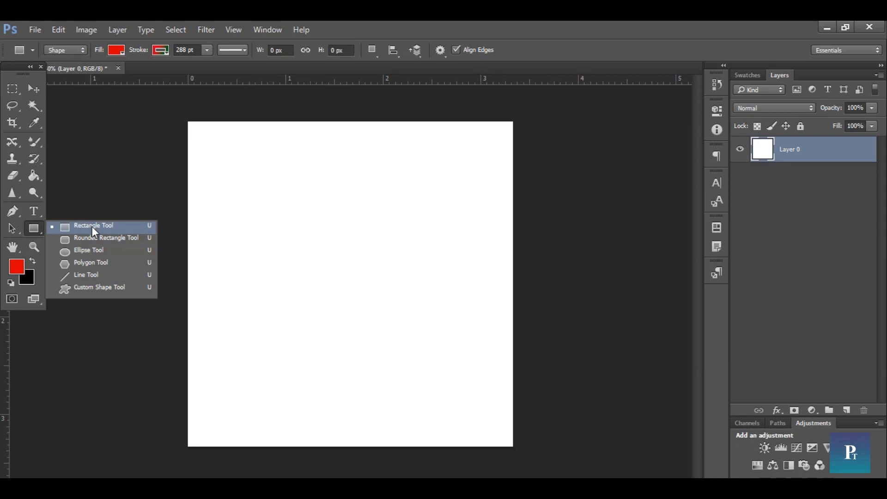
- Add a new layer and draw a wide rectangle about 922 × 74 px across the upper part of the canvas
{"action": "left_click", "coordinate": [92, 227]}
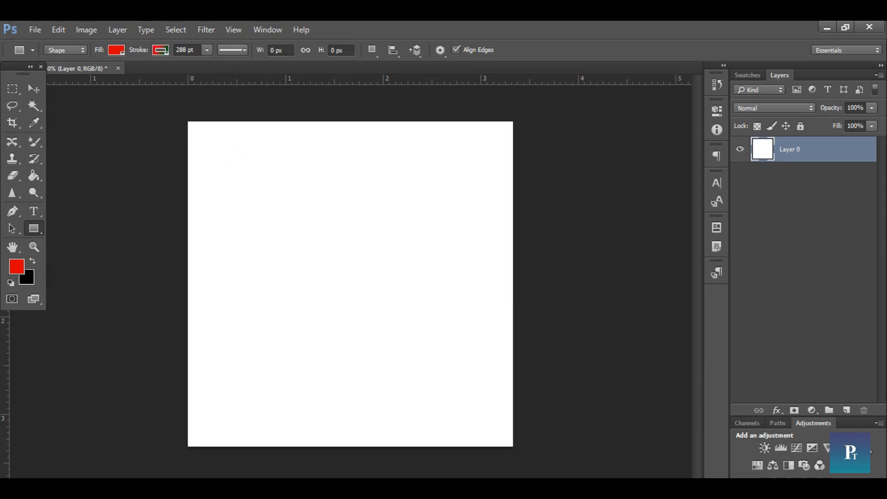
{"action": "left_click", "coordinate": [849, 411]}
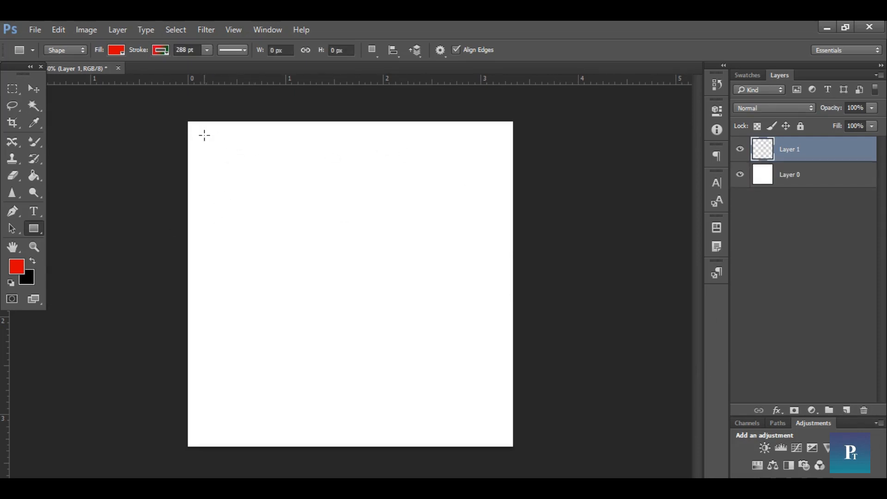
{"action": "left_click_drag", "start_coordinate": [201, 136], "coordinate": [501, 159]}
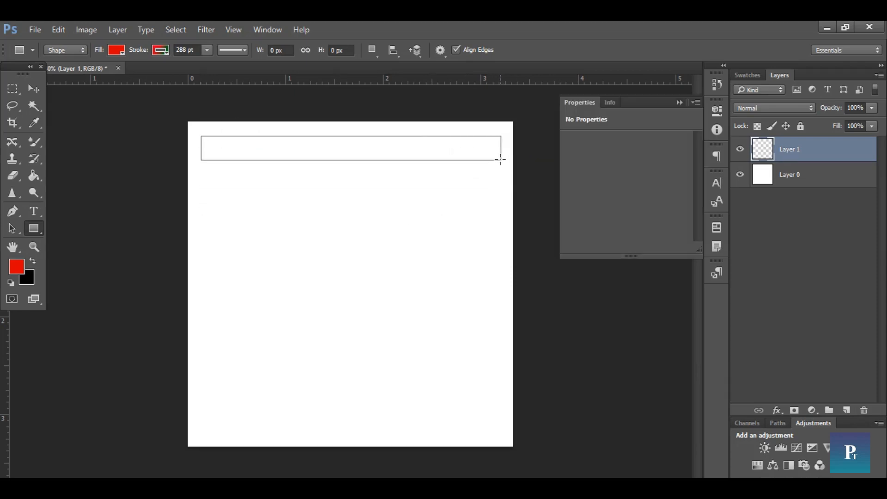
- Change the rectangle's stroke from a gradient to solid red
{"action": "left_click", "coordinate": [596, 181]}
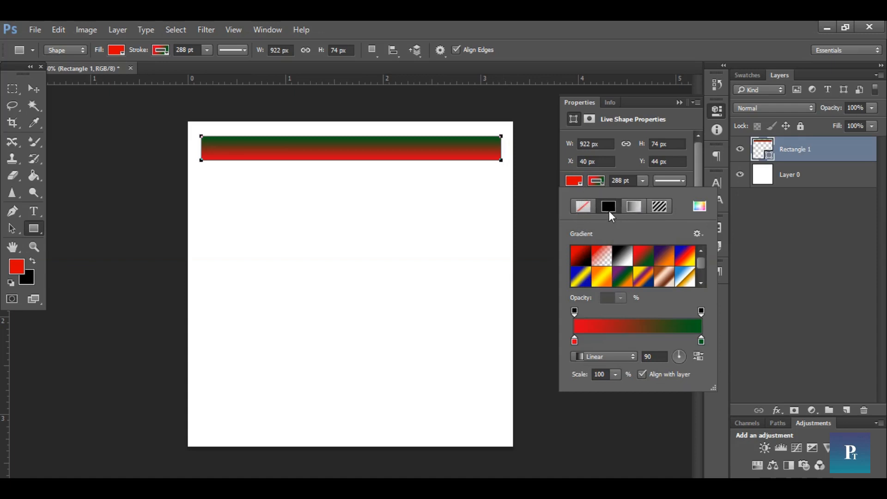
{"action": "left_click", "coordinate": [609, 207]}
{"action": "left_click", "coordinate": [575, 249]}
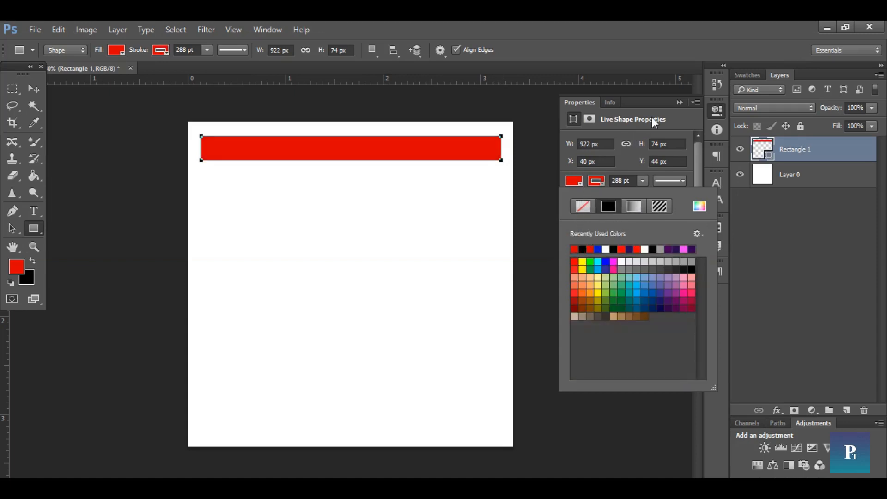
{"action": "left_click", "coordinate": [677, 102]}
{"action": "left_click", "coordinate": [678, 102]}
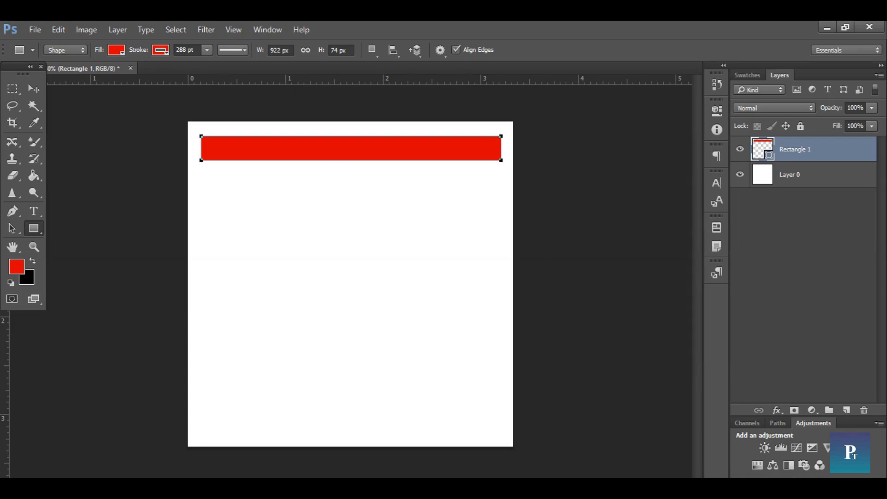
- Duplicate the red bar eight times down the canvas with even spacing of 0.100 in
{"action": "left_click", "coordinate": [33, 87]}
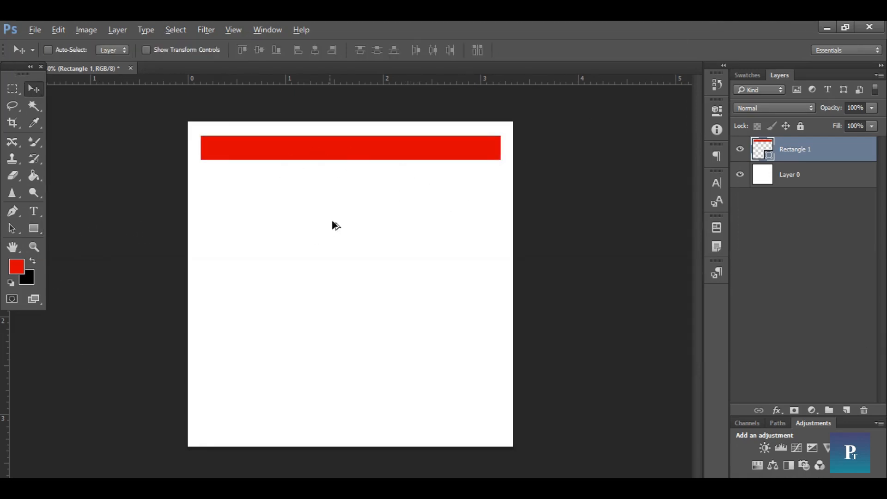
{"action": "left_click_drag", "start_coordinate": [337, 158], "coordinate": [353, 422]}
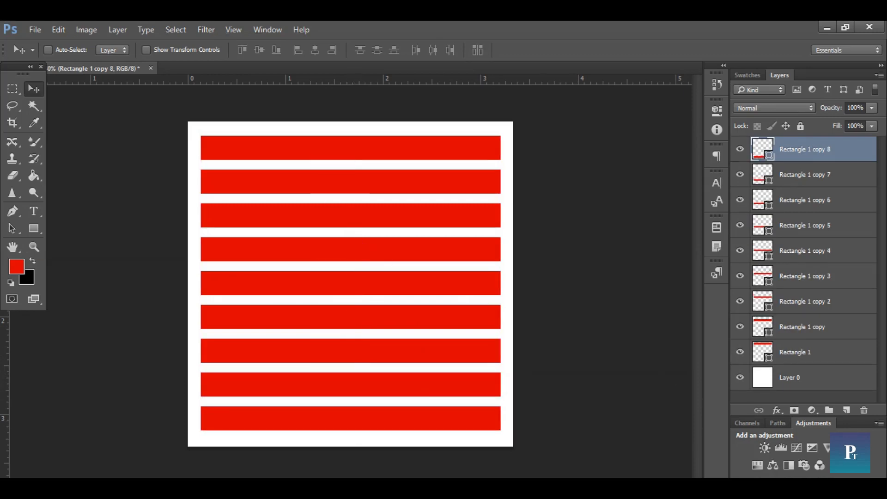
- Select all nine red bar layers, group them, and merge the group into a single layer
{"action": "left_click", "coordinate": [813, 174]}
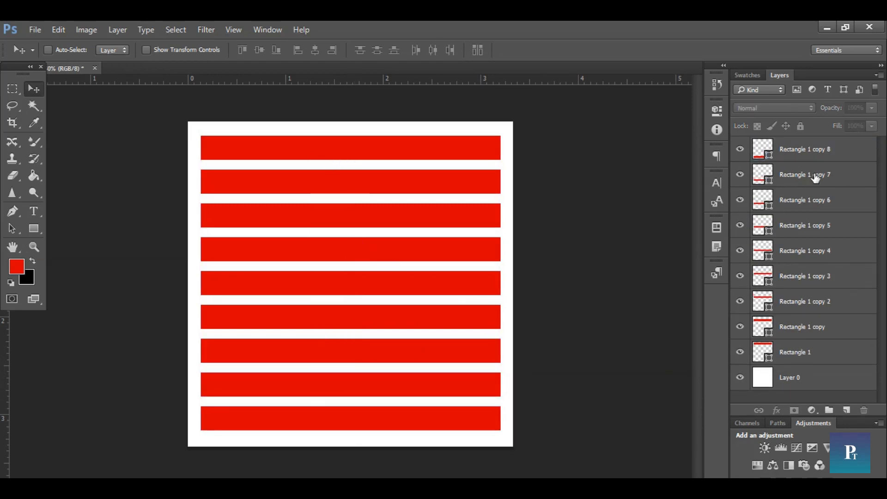
{"action": "left_click", "coordinate": [814, 159], "text": "shift"}
{"action": "left_click", "coordinate": [810, 202], "text": "shift"}
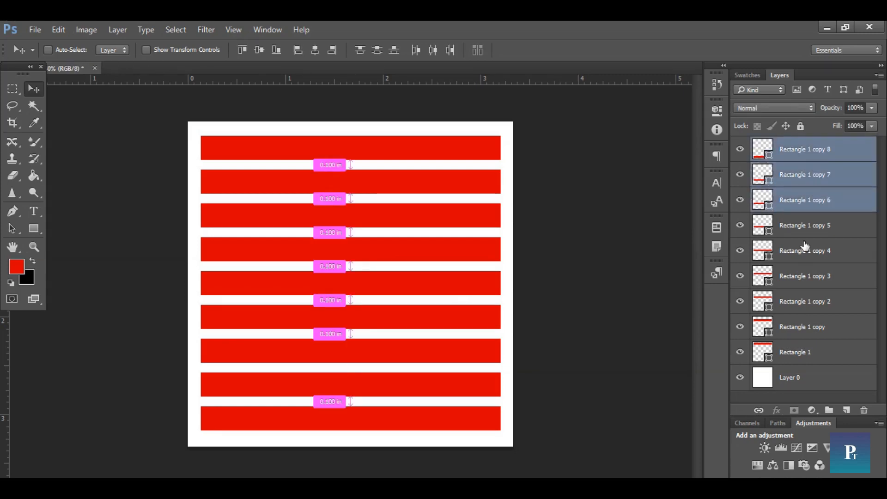
{"action": "left_click", "coordinate": [808, 234], "text": "shift"}
{"action": "left_click", "coordinate": [794, 254], "text": "shift"}
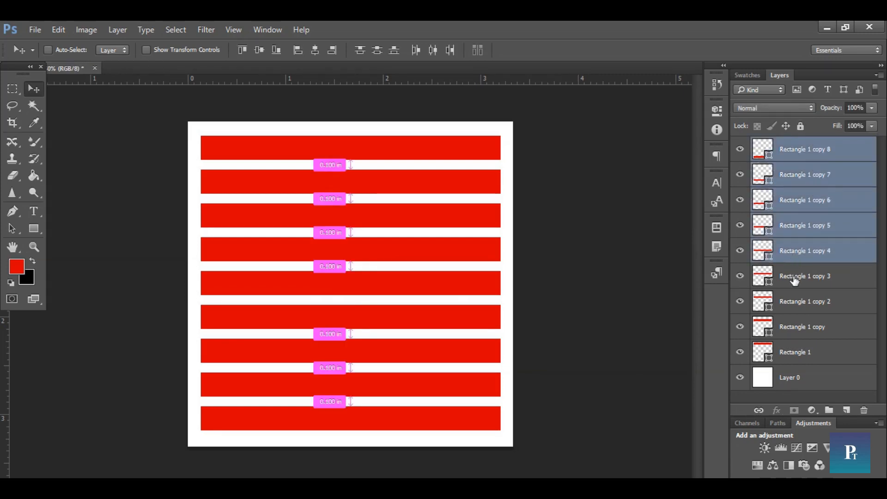
{"action": "left_click", "coordinate": [796, 279], "text": "shift"}
{"action": "left_click", "coordinate": [802, 305], "text": "shift"}
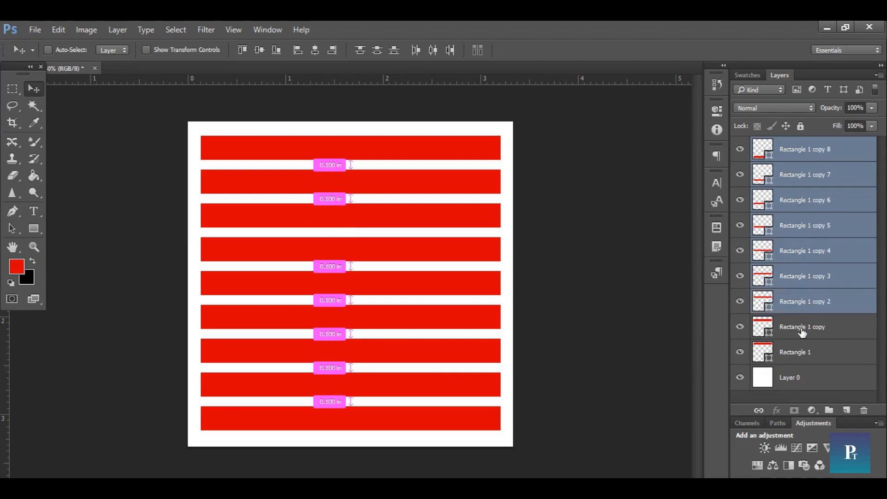
{"action": "left_click", "coordinate": [800, 329], "text": "shift"}
{"action": "left_click", "coordinate": [799, 359], "text": "shift"}
{"action": "right_click", "coordinate": [803, 321]}
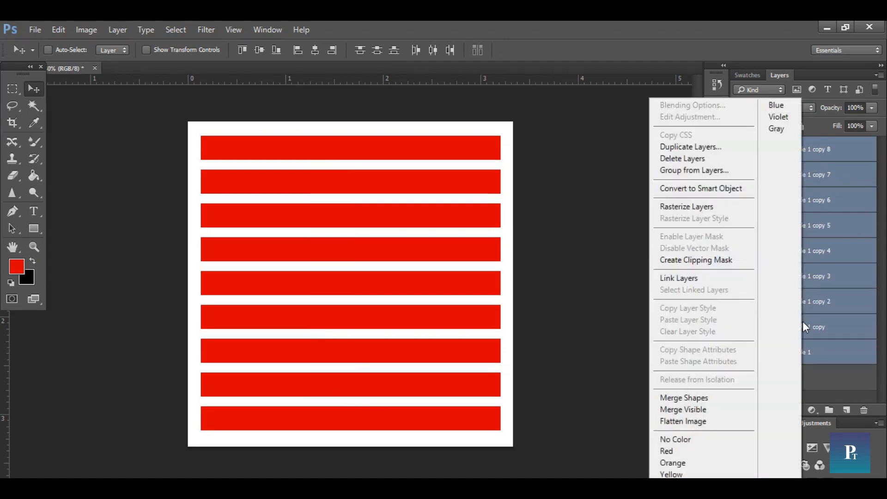
{"action": "left_click", "coordinate": [695, 172]}
{"action": "left_click", "coordinate": [540, 179]}
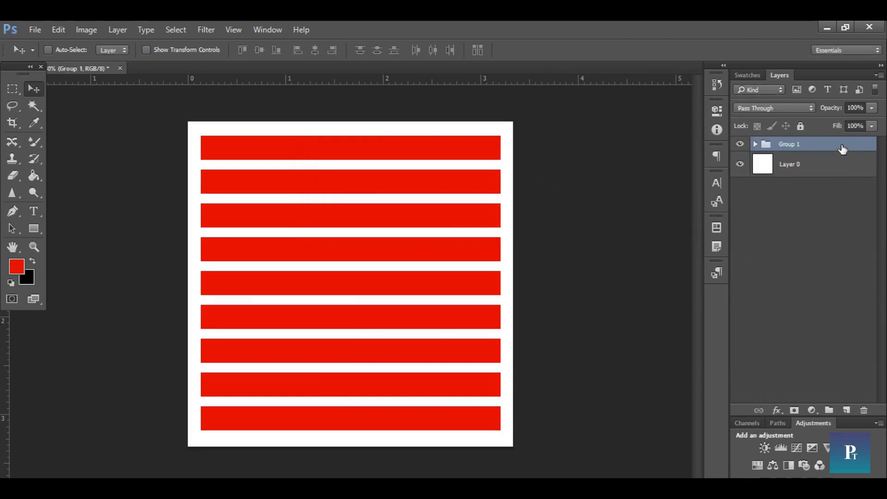
{"action": "right_click", "coordinate": [842, 149]}
{"action": "left_click", "coordinate": [839, 364]}
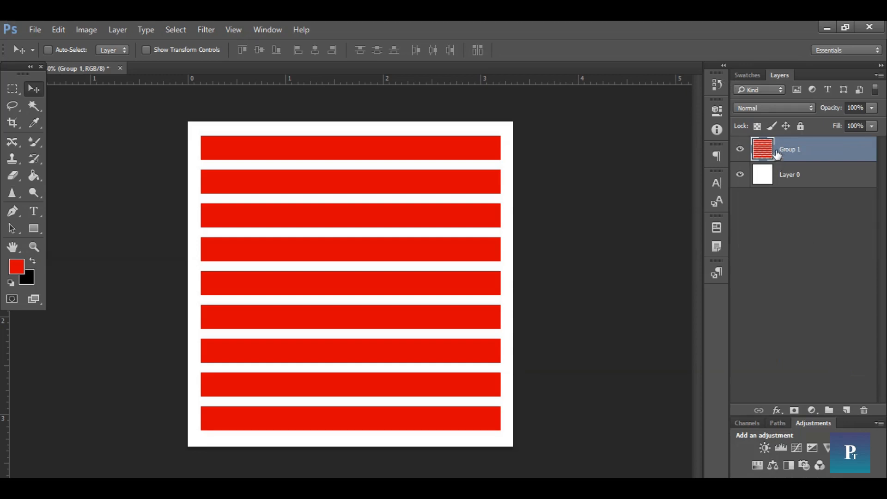
- Open the Liquify filter on the merged stripes layer and set the brush size to 273
{"action": "left_click", "coordinate": [117, 30]}
{"action": "mouse_move", "coordinate": [182, 27]}
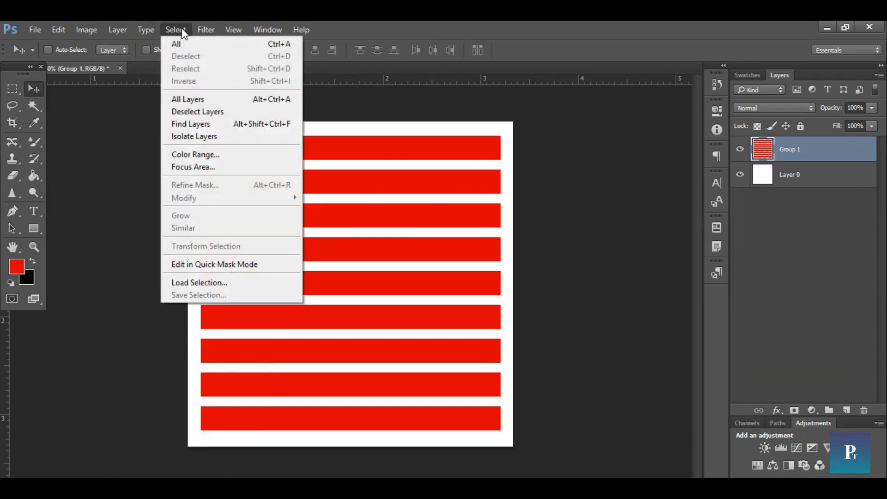
{"action": "mouse_move", "coordinate": [208, 30]}
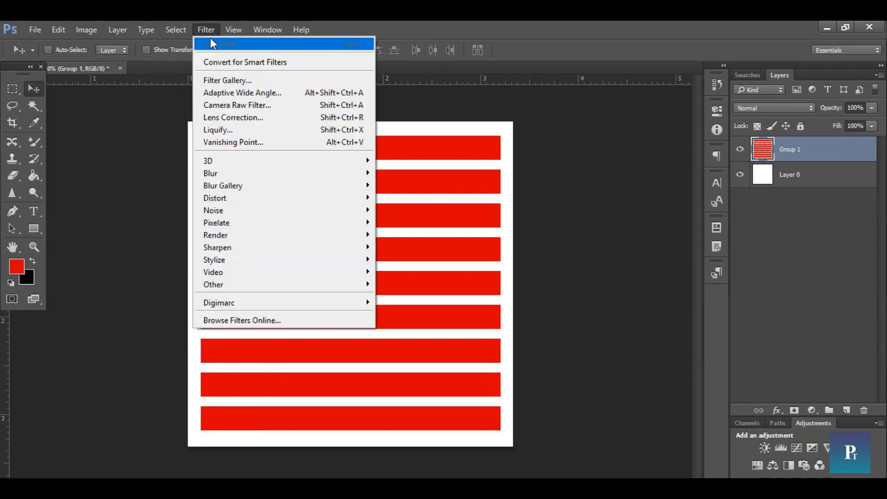
{"action": "left_click", "coordinate": [277, 132]}
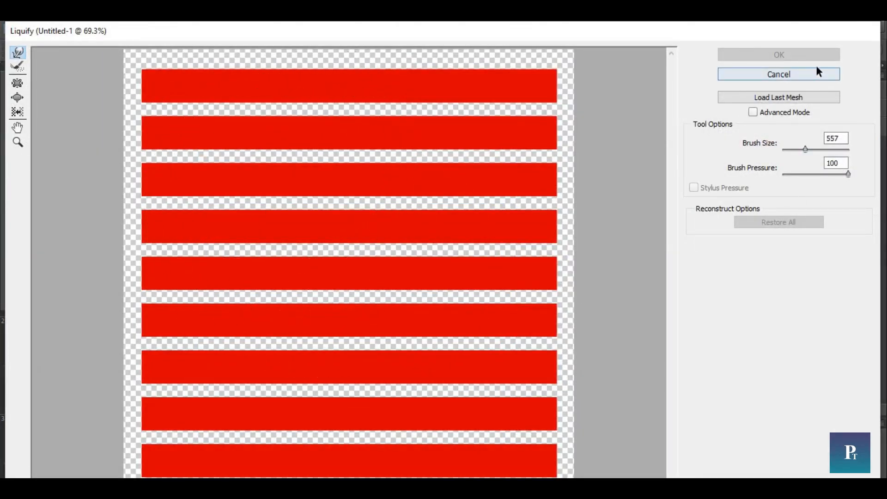
{"action": "left_click_drag", "start_coordinate": [806, 148], "coordinate": [801, 148]}
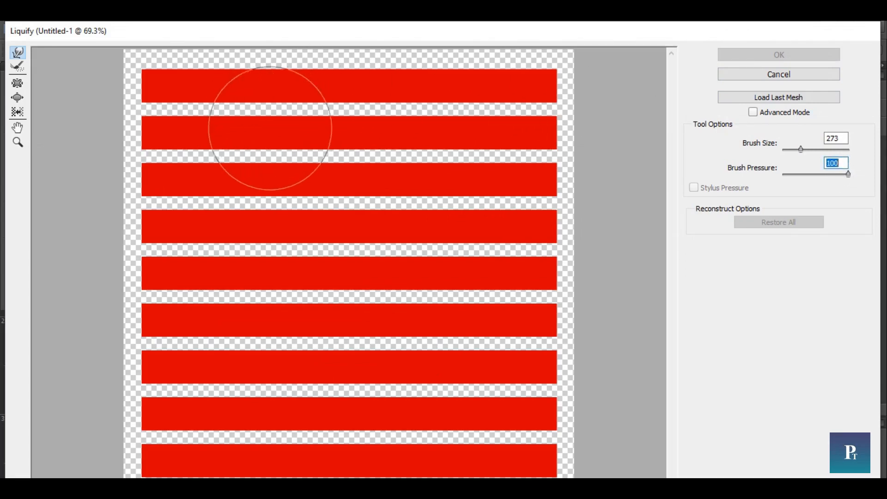
- Warp the red stripes with Liquify brush strokes into a flowing marbled pattern across the whole canvas and apply the filter
{"action": "mouse_move", "coordinate": [214, 129]}
{"action": "left_mouse_down"}
{"action": "mouse_move", "coordinate": [164, 101]}
{"action": "mouse_move", "coordinate": [160, 143]}
{"action": "mouse_move", "coordinate": [205, 182]}
{"action": "mouse_move", "coordinate": [256, 155]}
{"action": "mouse_move", "coordinate": [223, 113]}
{"action": "mouse_move", "coordinate": [142, 110]}
{"action": "mouse_move", "coordinate": [175, 193]}
{"action": "mouse_move", "coordinate": [316, 222]}
{"action": "mouse_move", "coordinate": [344, 132]}
{"action": "mouse_move", "coordinate": [219, 52]}
{"action": "mouse_move", "coordinate": [331, 201]}
{"action": "mouse_move", "coordinate": [441, 157]}
{"action": "mouse_move", "coordinate": [312, 39]}
{"action": "mouse_move", "coordinate": [356, 199]}
{"action": "mouse_move", "coordinate": [548, 231]}
{"action": "left_mouse_up"}
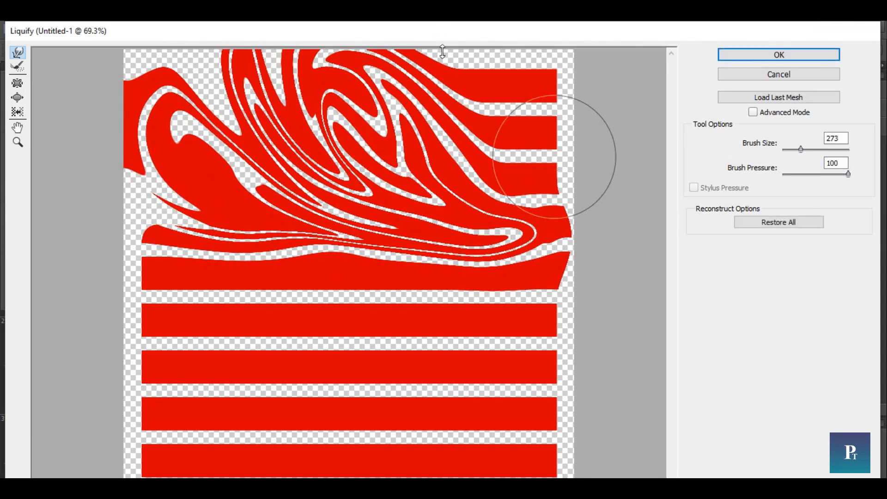
{"action": "mouse_move", "coordinate": [508, 99]}
{"action": "left_mouse_down"}
{"action": "mouse_move", "coordinate": [513, 146]}
{"action": "mouse_move", "coordinate": [565, 110]}
{"action": "mouse_move", "coordinate": [467, 21]}
{"action": "mouse_move", "coordinate": [398, 26]}
{"action": "mouse_move", "coordinate": [502, 75]}
{"action": "left_mouse_up"}
{"action": "mouse_move", "coordinate": [201, 122]}
{"action": "left_mouse_down"}
{"action": "mouse_move", "coordinate": [42, 39]}
{"action": "mouse_move", "coordinate": [215, 174]}
{"action": "mouse_move", "coordinate": [89, 30]}
{"action": "left_mouse_up"}
{"action": "mouse_move", "coordinate": [228, 188]}
{"action": "left_mouse_down"}
{"action": "mouse_move", "coordinate": [123, 192]}
{"action": "mouse_move", "coordinate": [223, 247]}
{"action": "mouse_move", "coordinate": [249, 198]}
{"action": "mouse_move", "coordinate": [307, 418]}
{"action": "mouse_move", "coordinate": [99, 317]}
{"action": "mouse_move", "coordinate": [199, 356]}
{"action": "mouse_move", "coordinate": [396, 297]}
{"action": "mouse_move", "coordinate": [512, 282]}
{"action": "mouse_move", "coordinate": [351, 351]}
{"action": "mouse_move", "coordinate": [499, 476]}
{"action": "left_mouse_up"}
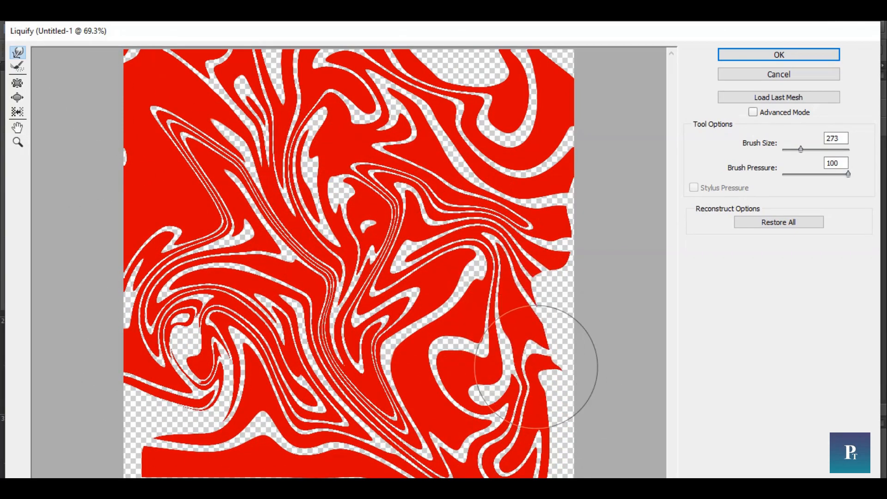
{"action": "mouse_move", "coordinate": [577, 311]}
{"action": "left_mouse_down"}
{"action": "mouse_move", "coordinate": [550, 311]}
{"action": "mouse_move", "coordinate": [519, 286]}
{"action": "mouse_move", "coordinate": [566, 309]}
{"action": "mouse_move", "coordinate": [548, 276]}
{"action": "mouse_move", "coordinate": [564, 351]}
{"action": "mouse_move", "coordinate": [560, 423]}
{"action": "mouse_move", "coordinate": [524, 437]}
{"action": "mouse_move", "coordinate": [549, 449]}
{"action": "mouse_move", "coordinate": [548, 421]}
{"action": "mouse_move", "coordinate": [557, 453]}
{"action": "mouse_move", "coordinate": [464, 421]}
{"action": "mouse_move", "coordinate": [369, 406]}
{"action": "mouse_move", "coordinate": [313, 447]}
{"action": "mouse_move", "coordinate": [301, 403]}
{"action": "mouse_move", "coordinate": [182, 414]}
{"action": "mouse_move", "coordinate": [198, 405]}
{"action": "mouse_move", "coordinate": [92, 437]}
{"action": "mouse_move", "coordinate": [148, 497]}
{"action": "mouse_move", "coordinate": [162, 466]}
{"action": "mouse_move", "coordinate": [295, 410]}
{"action": "mouse_move", "coordinate": [235, 415]}
{"action": "mouse_move", "coordinate": [302, 489]}
{"action": "mouse_move", "coordinate": [505, 394]}
{"action": "mouse_move", "coordinate": [544, 228]}
{"action": "mouse_move", "coordinate": [453, 130]}
{"action": "mouse_move", "coordinate": [538, 272]}
{"action": "mouse_move", "coordinate": [552, 256]}
{"action": "left_mouse_up"}
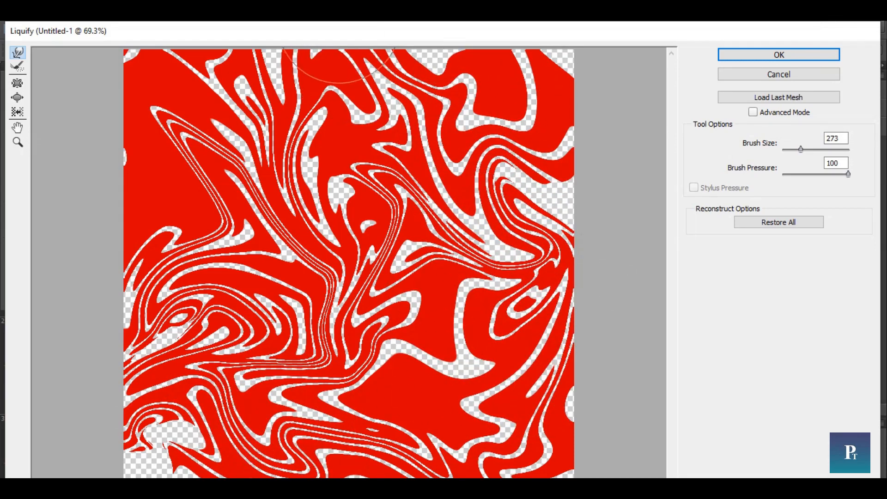
{"action": "mouse_move", "coordinate": [340, 22]}
{"action": "left_mouse_down"}
{"action": "mouse_move", "coordinate": [222, 92]}
{"action": "mouse_move", "coordinate": [89, 148]}
{"action": "left_mouse_up"}
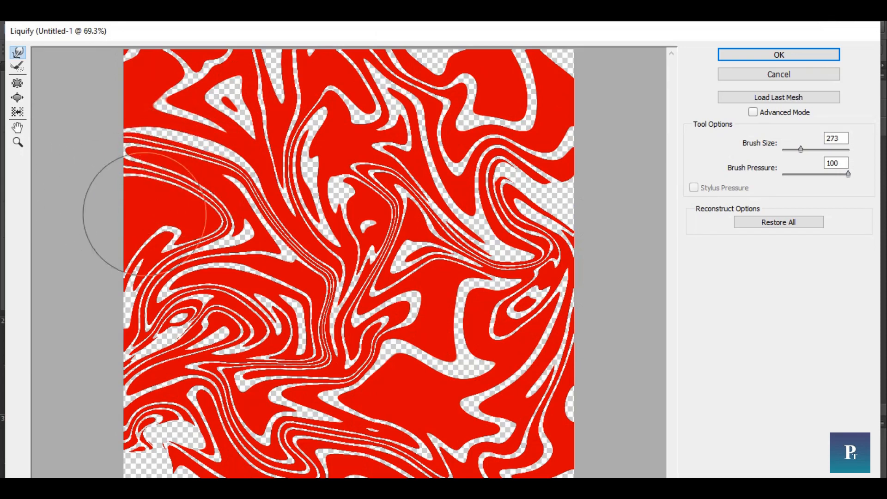
{"action": "mouse_move", "coordinate": [376, 265]}
{"action": "left_mouse_down"}
{"action": "mouse_move", "coordinate": [490, 236]}
{"action": "mouse_move", "coordinate": [621, 231]}
{"action": "mouse_move", "coordinate": [575, 138]}
{"action": "left_mouse_up"}
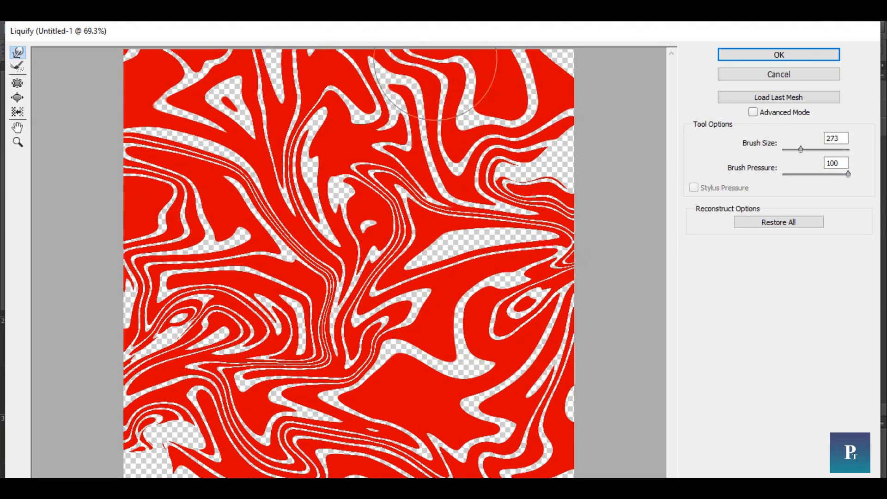
{"action": "left_click_drag", "start_coordinate": [435, 59], "coordinate": [427, 29]}
{"action": "mouse_move", "coordinate": [545, 106]}
{"action": "left_mouse_down"}
{"action": "mouse_move", "coordinate": [558, 64]}
{"action": "mouse_move", "coordinate": [588, 53]}
{"action": "left_mouse_up"}
{"action": "left_click_drag", "start_coordinate": [418, 169], "coordinate": [624, 247]}
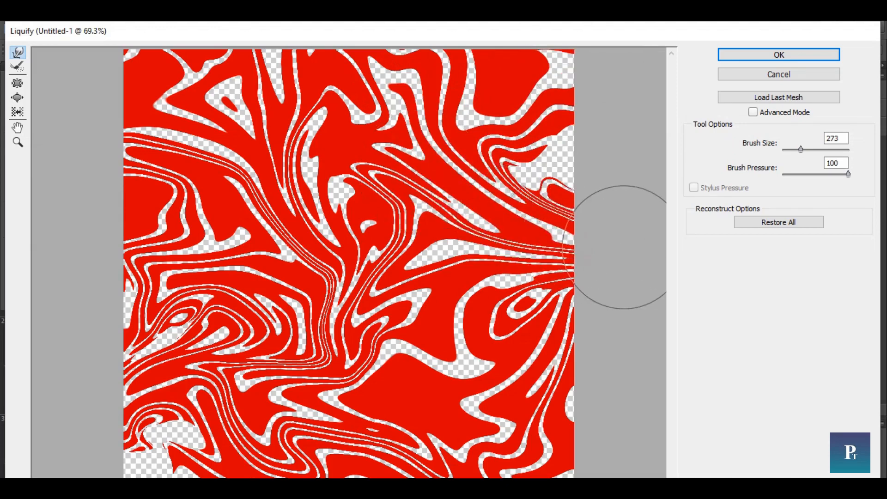
{"action": "mouse_move", "coordinate": [499, 169]}
{"action": "left_mouse_down"}
{"action": "mouse_move", "coordinate": [538, 182]}
{"action": "mouse_move", "coordinate": [565, 180]}
{"action": "mouse_move", "coordinate": [581, 164]}
{"action": "left_mouse_up"}
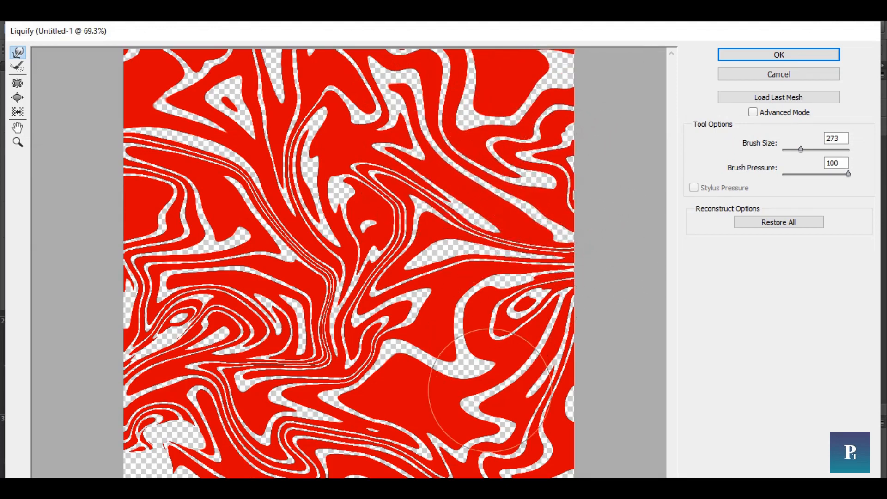
{"action": "left_click_drag", "start_coordinate": [545, 428], "coordinate": [343, 267]}
{"action": "left_click_drag", "start_coordinate": [472, 257], "coordinate": [571, 389]}
{"action": "left_click_drag", "start_coordinate": [346, 384], "coordinate": [617, 430]}
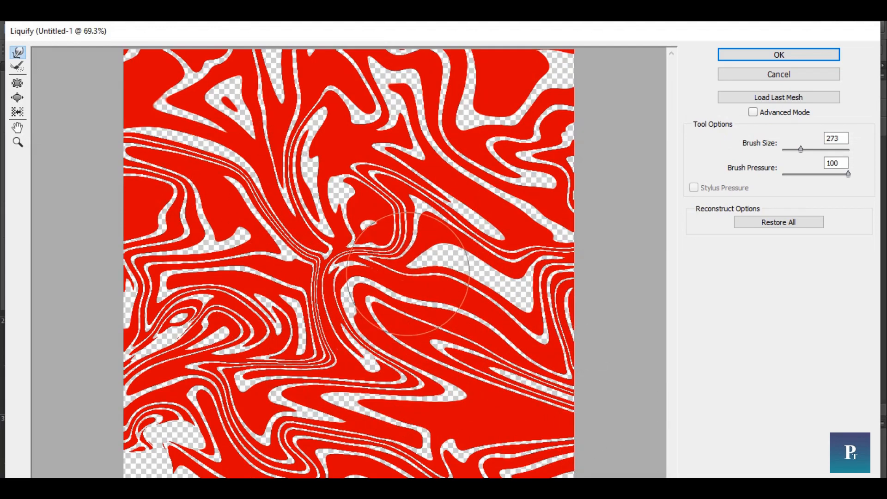
{"action": "mouse_move", "coordinate": [408, 274]}
{"action": "left_mouse_down"}
{"action": "mouse_move", "coordinate": [511, 254]}
{"action": "mouse_move", "coordinate": [534, 220]}
{"action": "mouse_move", "coordinate": [527, 176]}
{"action": "mouse_move", "coordinate": [468, 30]}
{"action": "mouse_move", "coordinate": [498, 28]}
{"action": "mouse_move", "coordinate": [534, 86]}
{"action": "mouse_move", "coordinate": [559, 99]}
{"action": "left_mouse_up"}
{"action": "left_click_drag", "start_coordinate": [193, 159], "coordinate": [187, 56]}
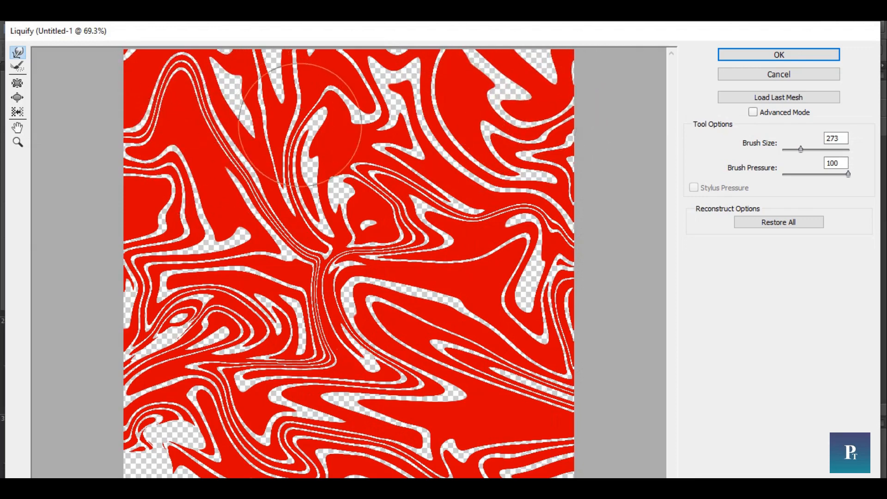
{"action": "mouse_move", "coordinate": [334, 141]}
{"action": "left_mouse_down"}
{"action": "mouse_move", "coordinate": [306, 101]}
{"action": "mouse_move", "coordinate": [300, 71]}
{"action": "left_mouse_up"}
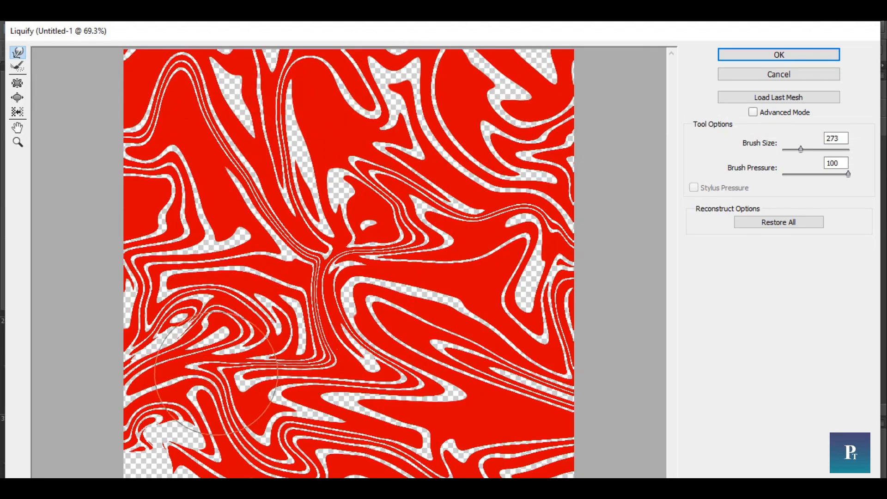
{"action": "left_click_drag", "start_coordinate": [216, 373], "coordinate": [109, 467]}
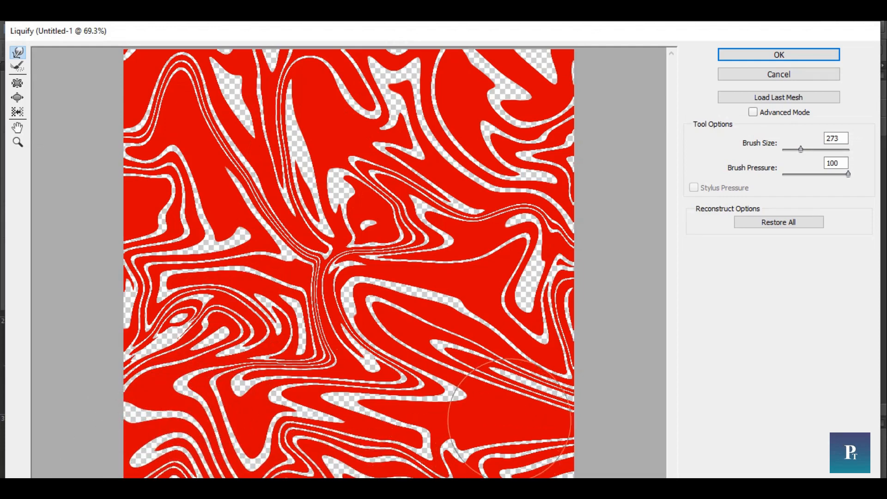
{"action": "left_click", "coordinate": [787, 50]}
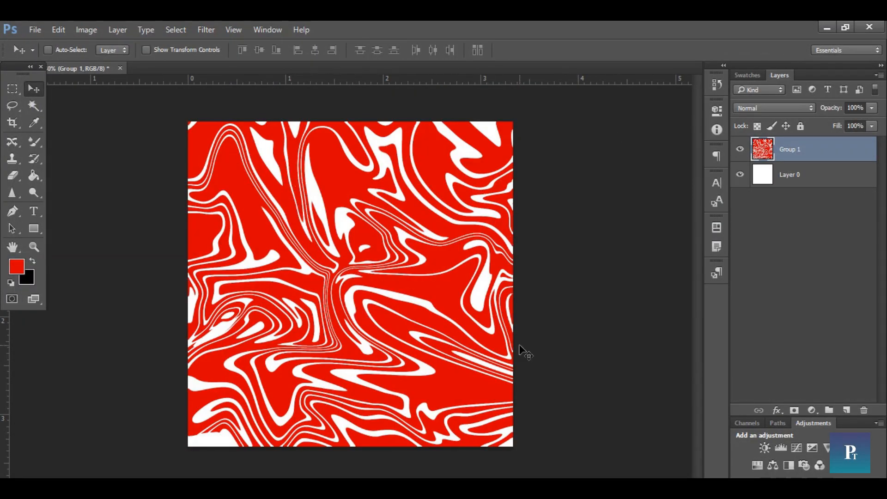
- Swap the foreground and background colours and draw a black-filled rectangle about 720 × 658 px over the middle of the pattern
{"action": "left_click", "coordinate": [34, 232]}
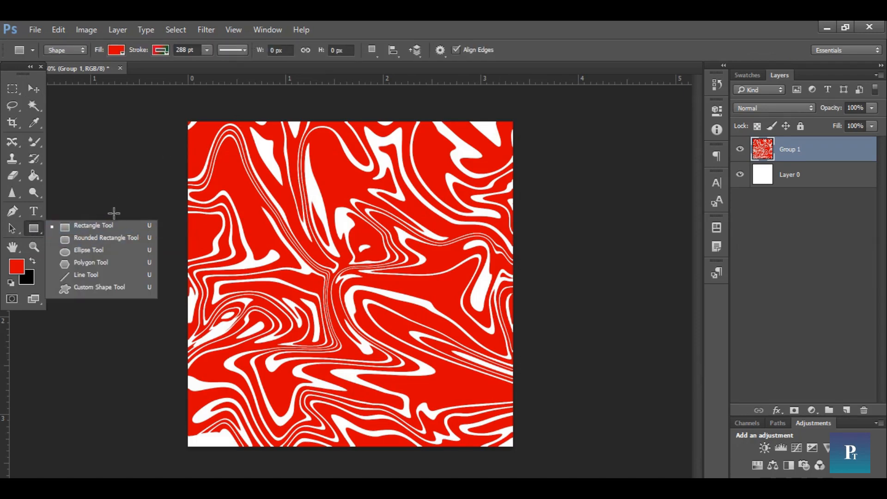
{"action": "left_click", "coordinate": [108, 228]}
{"action": "left_click", "coordinate": [32, 261]}
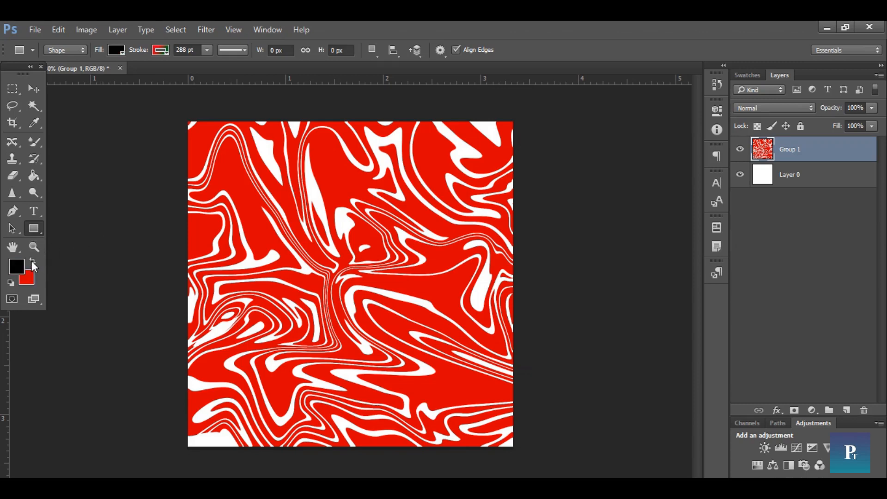
{"action": "left_click_drag", "start_coordinate": [230, 174], "coordinate": [464, 388]}
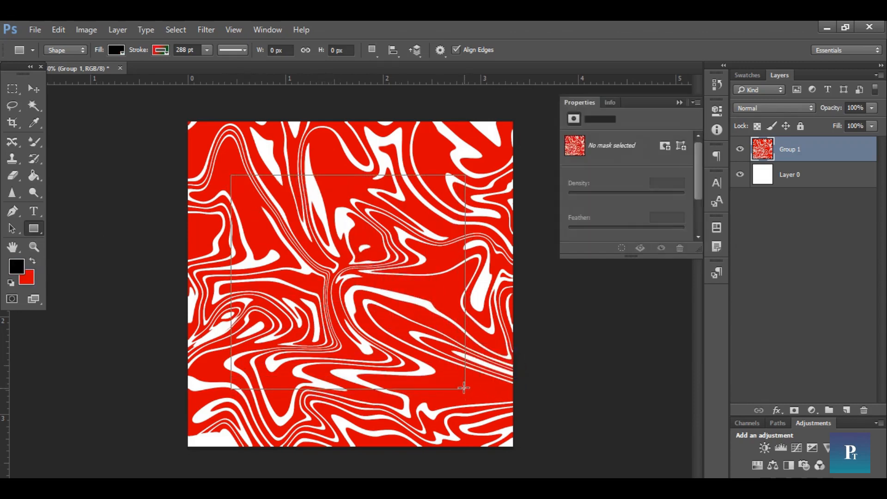
- Change the rectangle's stroke from a gradient to solid black
{"action": "left_click", "coordinate": [596, 182]}
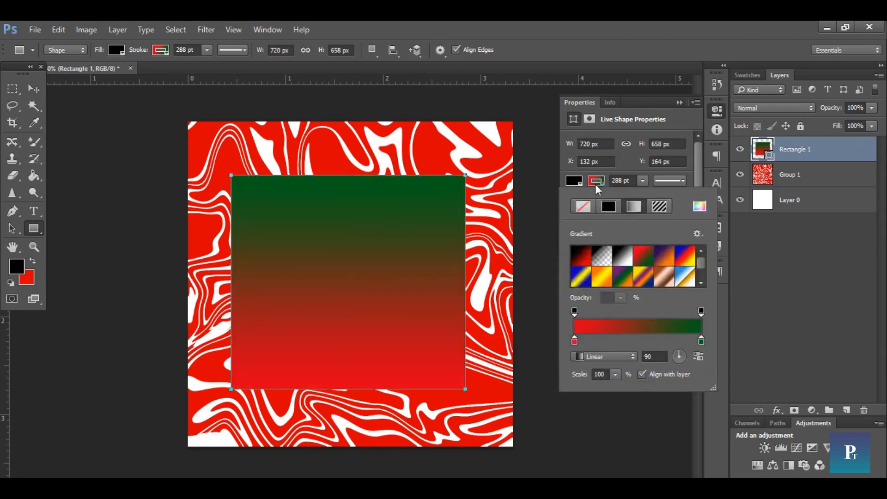
{"action": "left_click", "coordinate": [605, 206]}
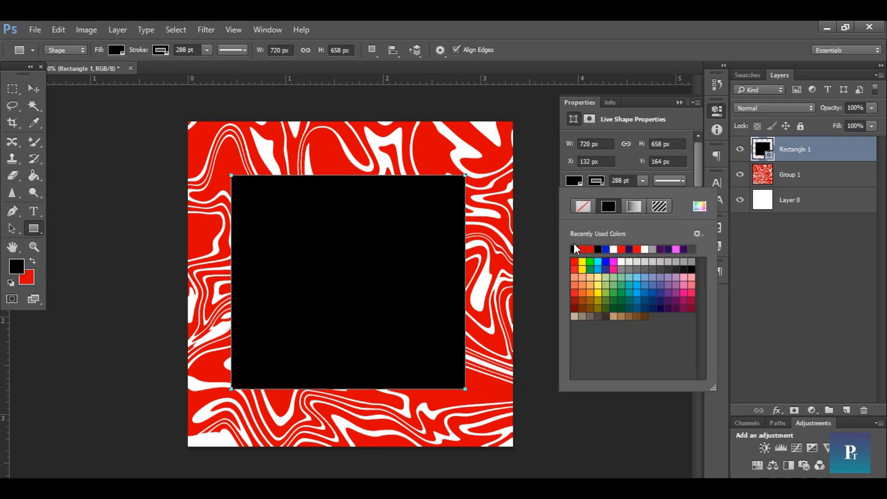
{"action": "left_click", "coordinate": [679, 102]}
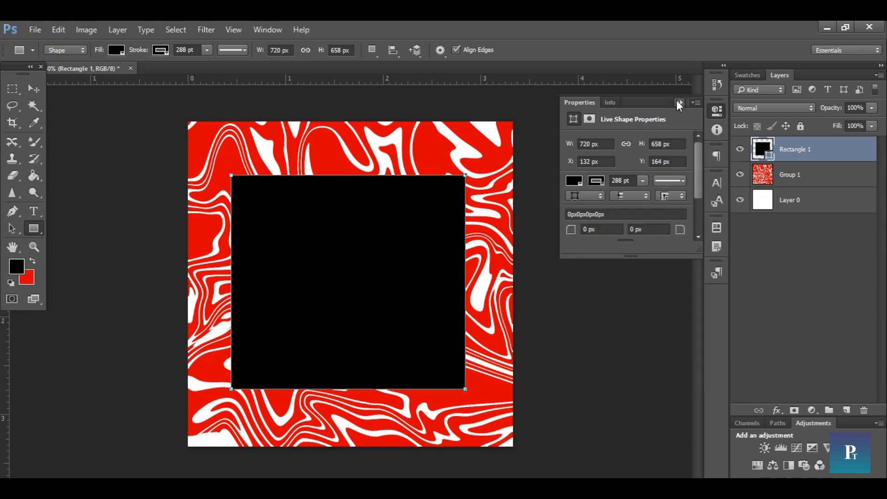
{"action": "left_click", "coordinate": [679, 102]}
{"action": "left_click", "coordinate": [29, 91]}
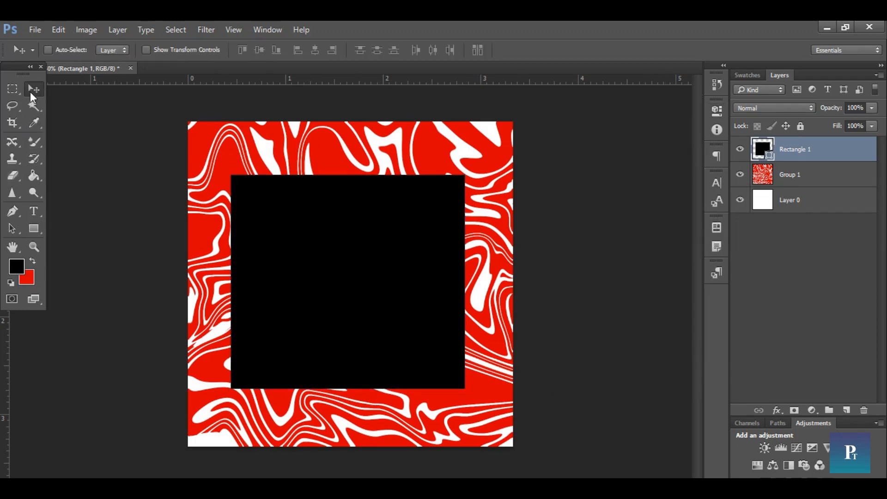
- Add the white text "Art" in Edwardian Script at 51.18 pt and move it to the middle of the black rectangle
{"action": "left_click", "coordinate": [34, 212]}
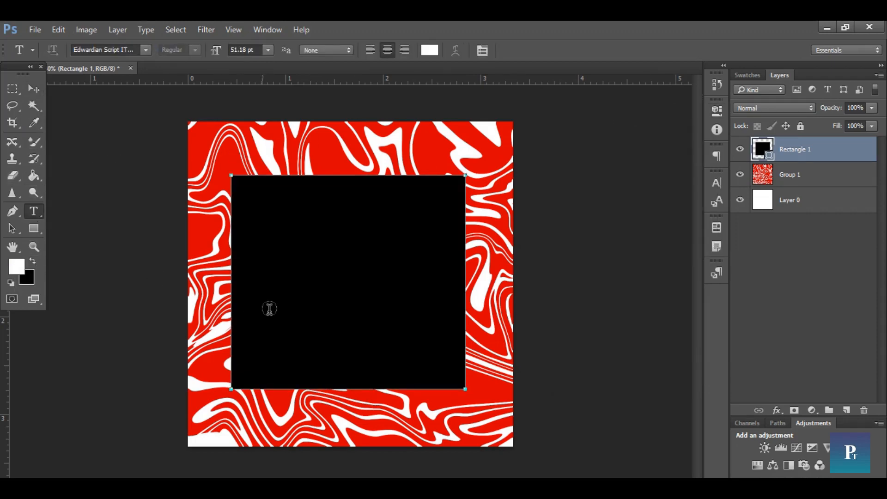
{"action": "left_click", "coordinate": [354, 283]}
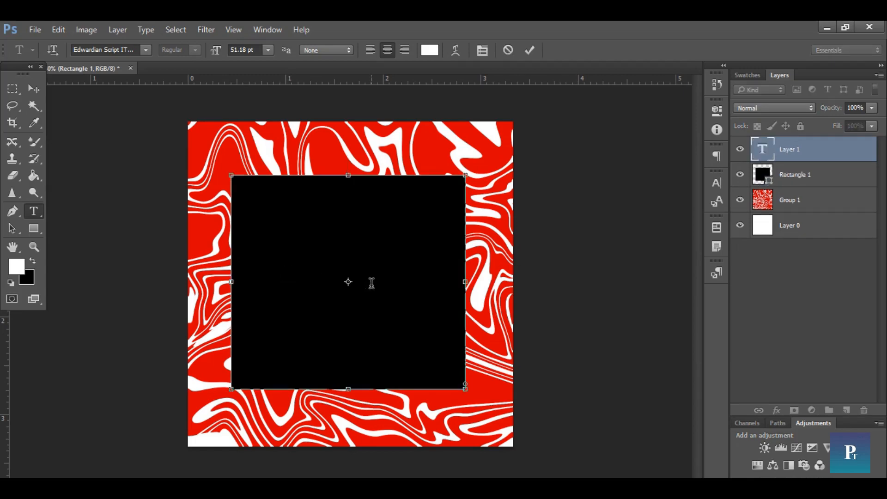
{"action": "type", "text": "A"}
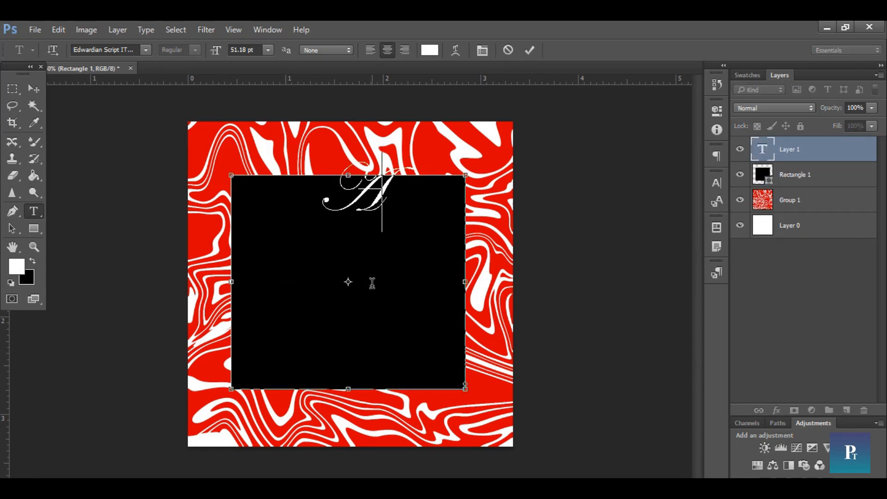
{"action": "type", "text": "rt"}
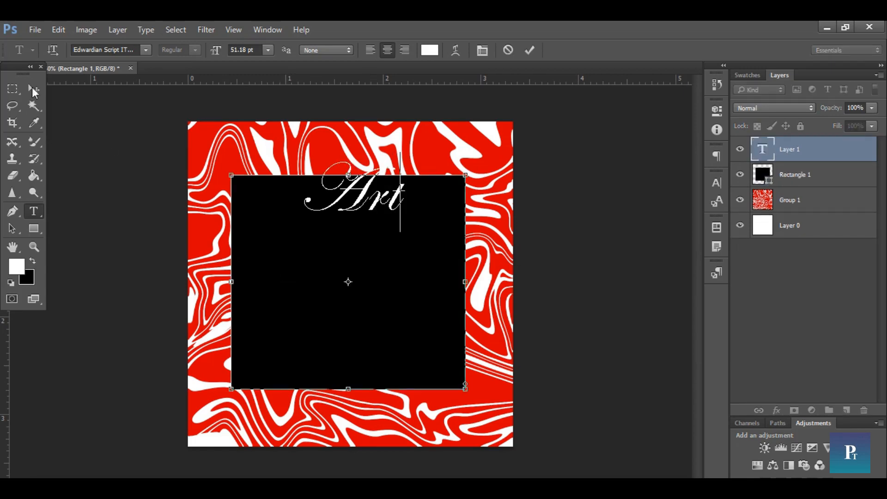
{"action": "left_click", "coordinate": [28, 89]}
{"action": "left_click_drag", "start_coordinate": [382, 203], "coordinate": [357, 280]}
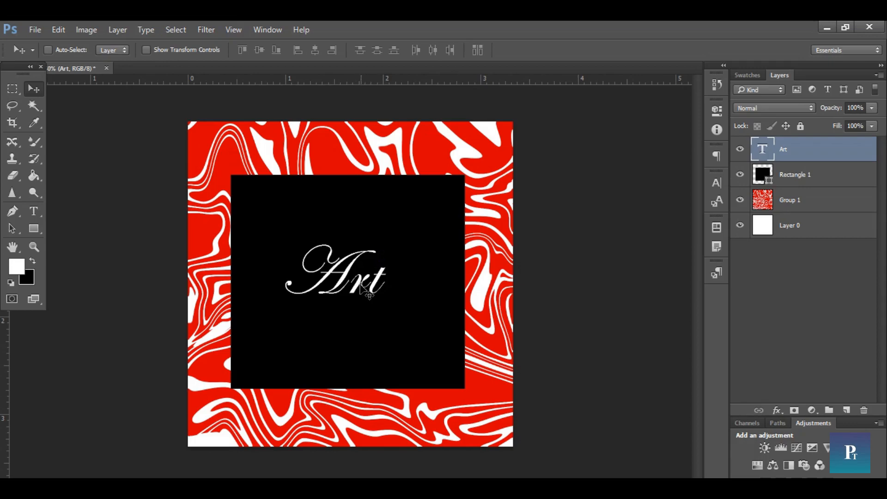
- Enlarge the "Art" text to 67.18 pt and nudge it back to the centre of the rectangle
{"action": "left_click", "coordinate": [716, 184]}
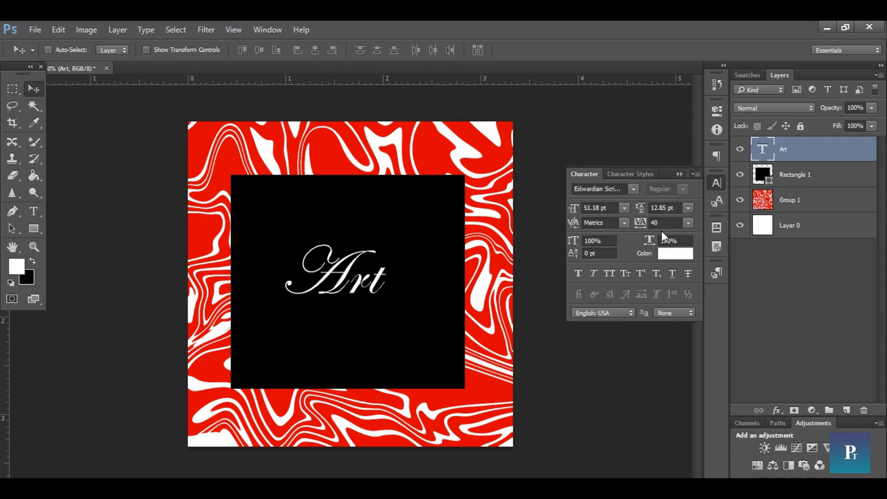
{"action": "left_click_drag", "start_coordinate": [575, 210], "coordinate": [580, 215]}
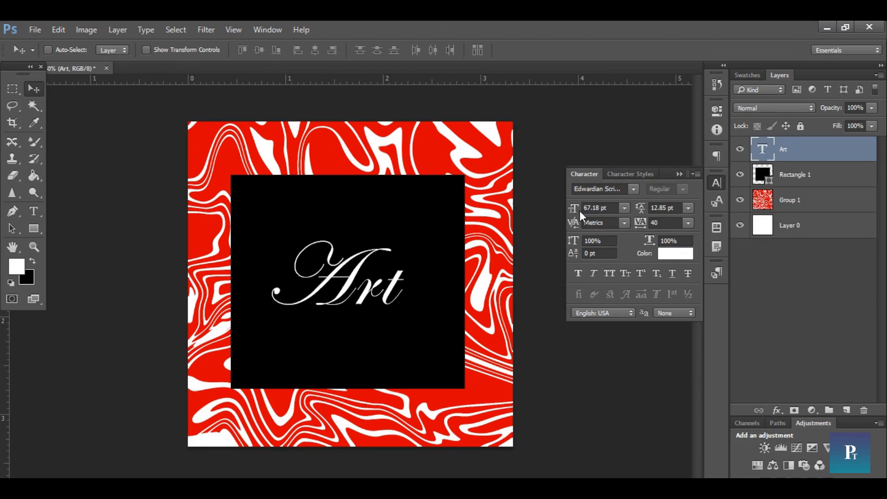
{"action": "left_click", "coordinate": [677, 175]}
{"action": "left_click_drag", "start_coordinate": [359, 282], "coordinate": [362, 284]}
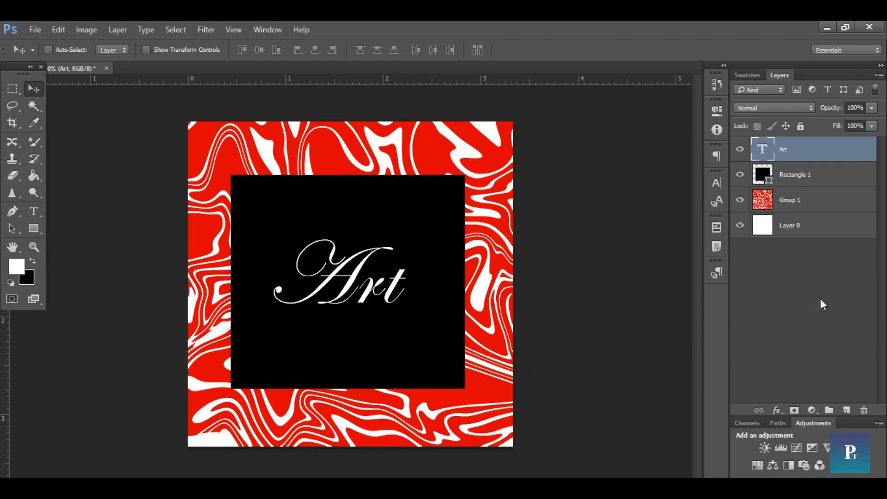
- Add an Outer Glow layer style to the Rectangle 1 layer and set its colour to red #da0202
{"action": "left_click", "coordinate": [830, 187]}
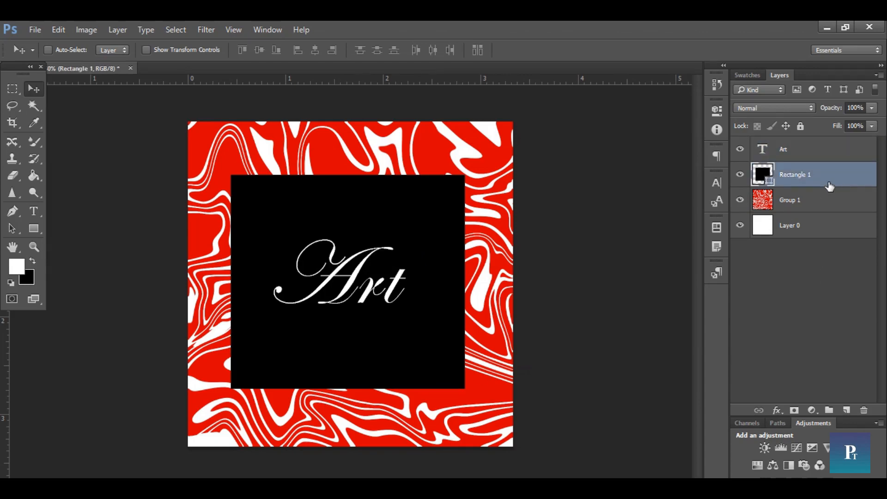
{"action": "right_click", "coordinate": [830, 171]}
{"action": "left_click", "coordinate": [734, 106]}
{"action": "left_click_drag", "start_coordinate": [538, 139], "coordinate": [734, 108]}
{"action": "left_click", "coordinate": [631, 319]}
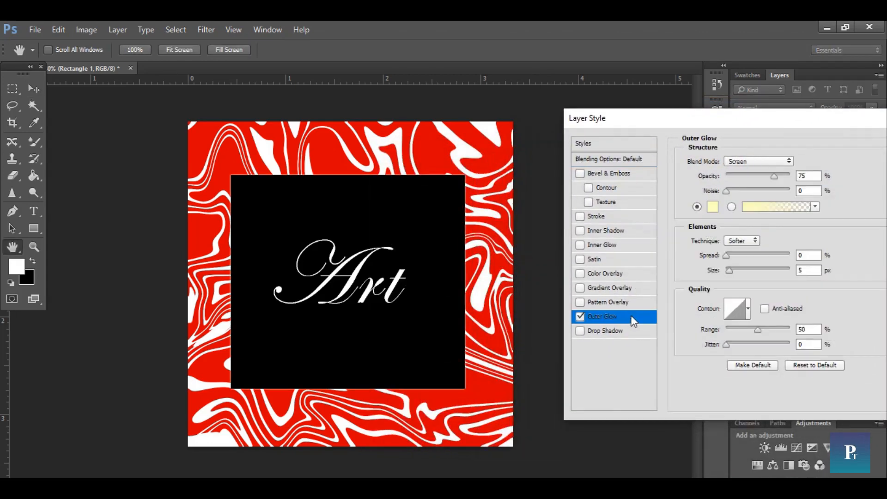
{"action": "left_click", "coordinate": [713, 208]}
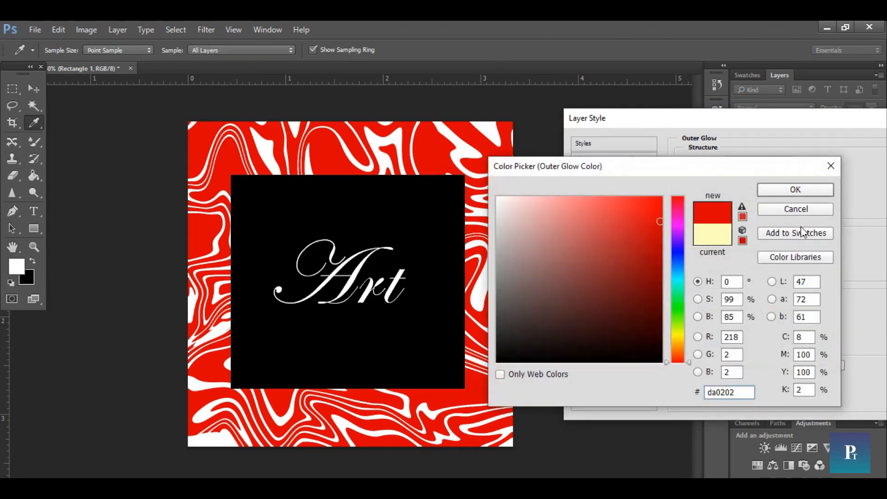
{"action": "left_click", "coordinate": [796, 189]}
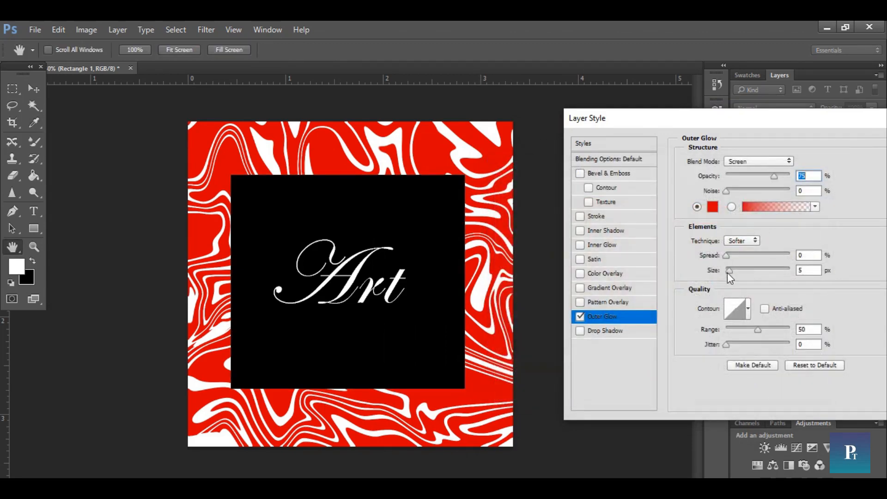
- Set the outer glow to gradient colour, Normal blend mode, 22% spread and 62 px size, and apply the layer style
{"action": "left_click_drag", "start_coordinate": [733, 273], "coordinate": [753, 286]}
{"action": "left_click", "coordinate": [732, 207]}
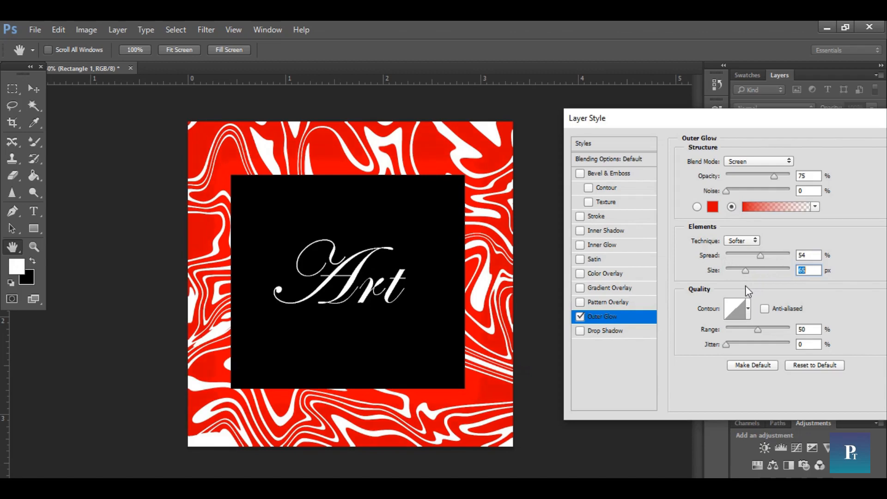
{"action": "left_click", "coordinate": [739, 161]}
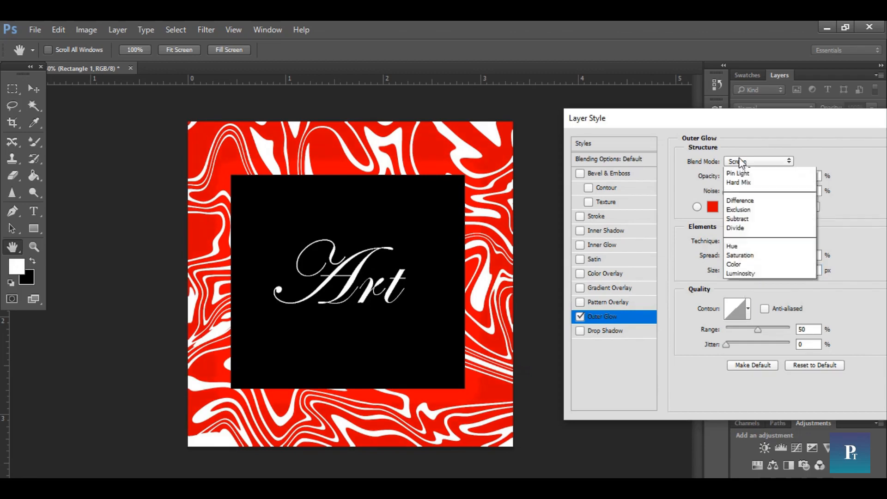
{"action": "left_click", "coordinate": [741, 170]}
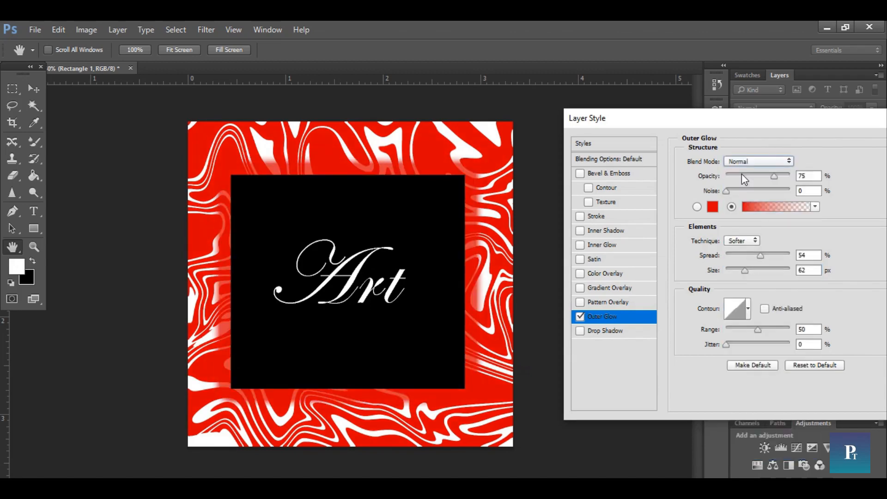
{"action": "left_click_drag", "start_coordinate": [756, 253], "coordinate": [740, 262]}
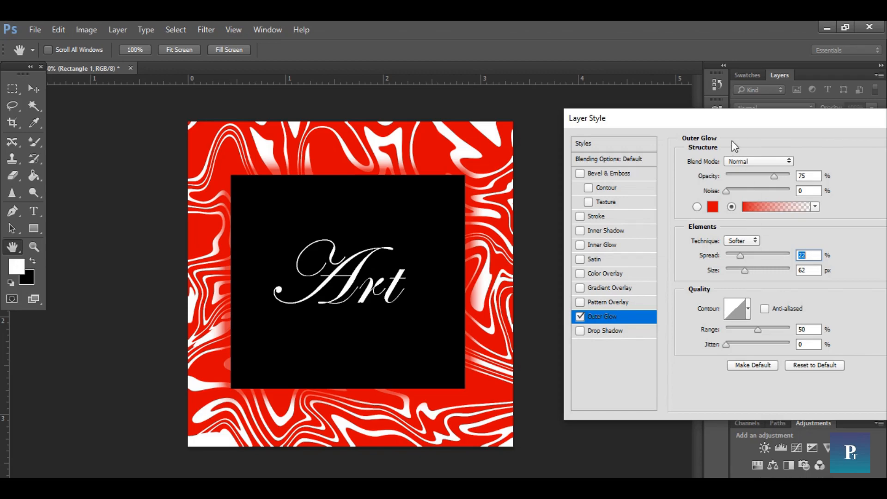
{"action": "left_click_drag", "start_coordinate": [733, 126], "coordinate": [704, 114]}
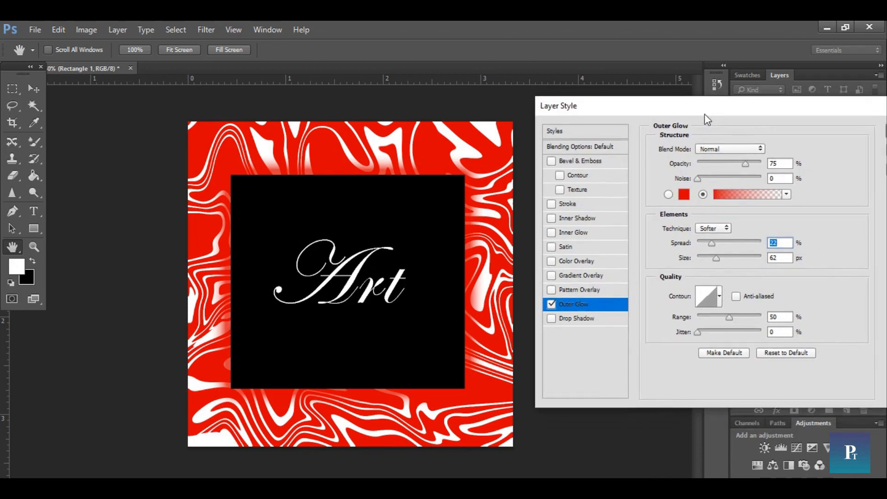
{"action": "left_click_drag", "start_coordinate": [856, 119], "coordinate": [727, 158]}
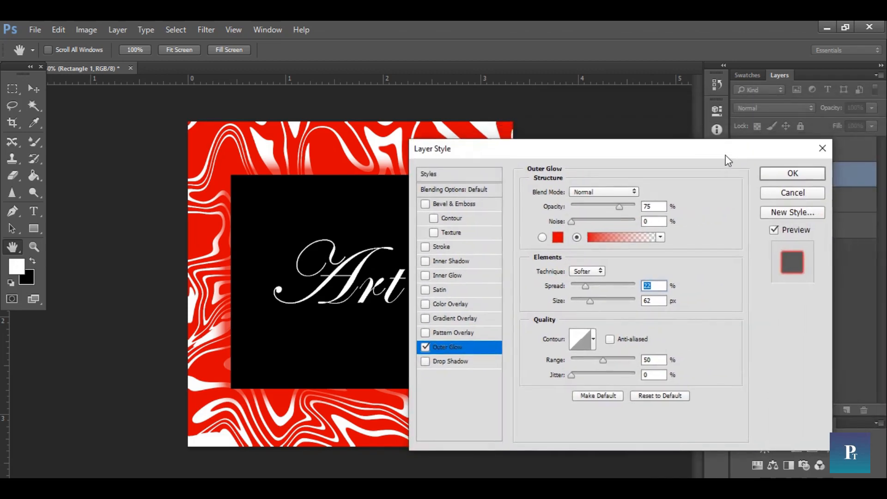
{"action": "left_click", "coordinate": [791, 175]}
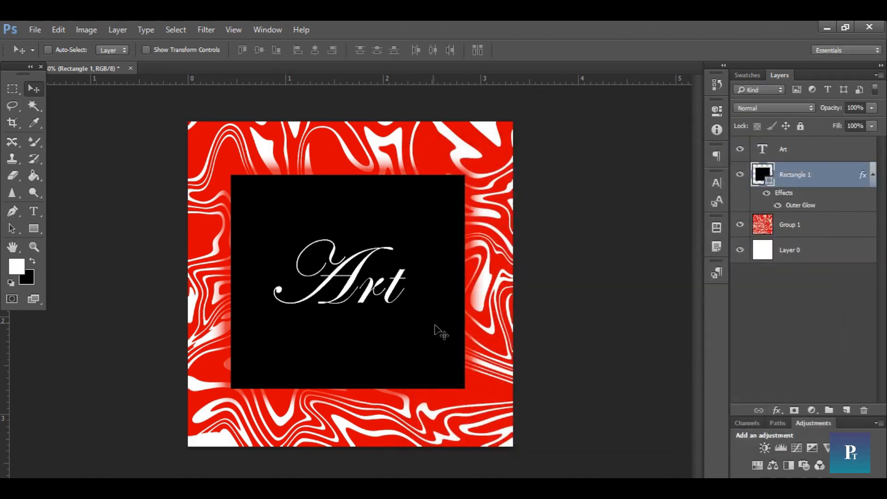
- Warp the lower-left part of the marble pattern on the Group 1 layer with the Liquify filter and apply it
{"action": "left_click", "coordinate": [801, 227]}
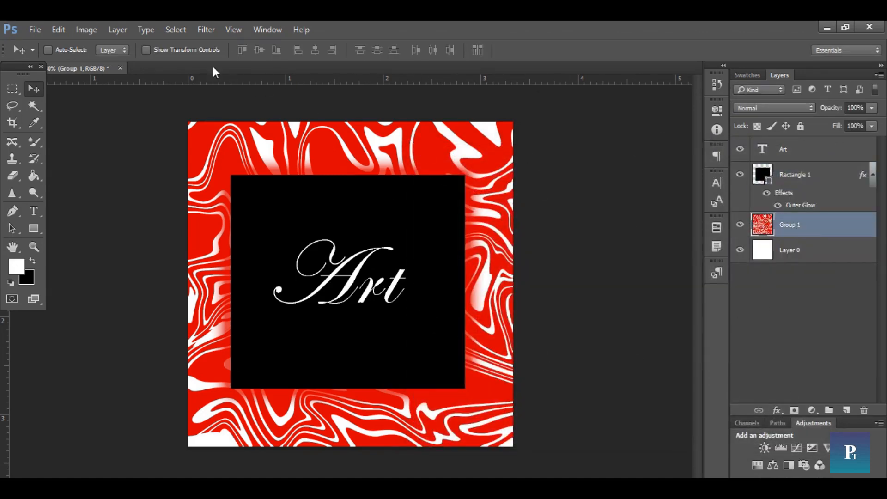
{"action": "left_click", "coordinate": [171, 34]}
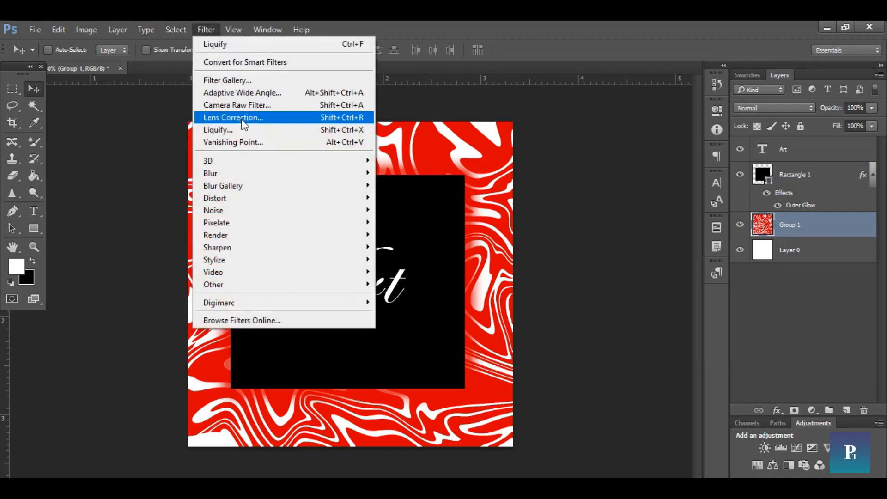
{"action": "left_click", "coordinate": [233, 128]}
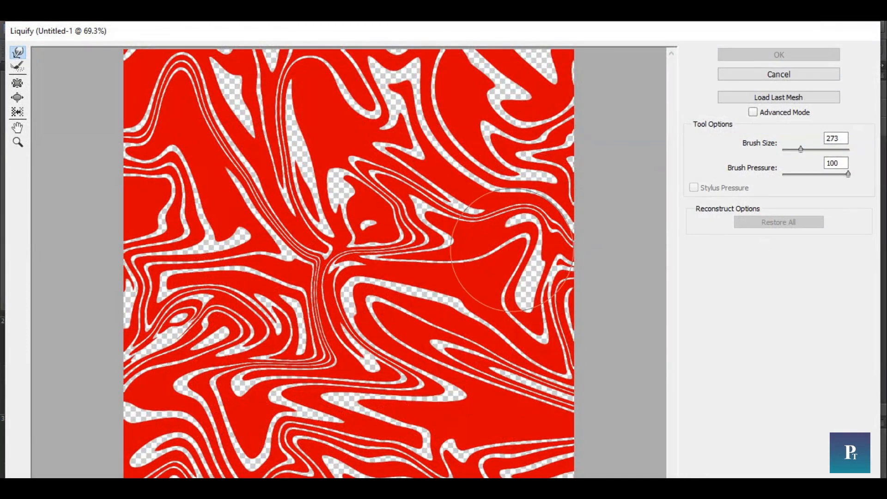
{"action": "left_click_drag", "start_coordinate": [331, 441], "coordinate": [74, 477]}
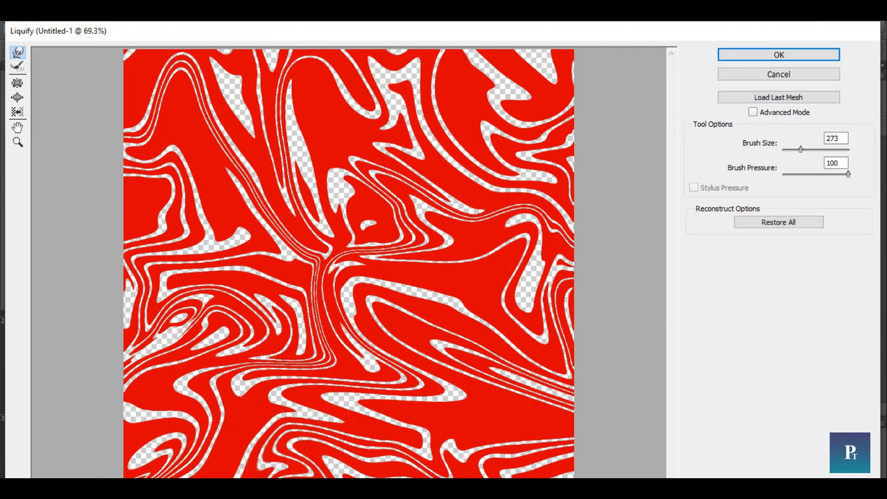
{"action": "left_click", "coordinate": [779, 55]}
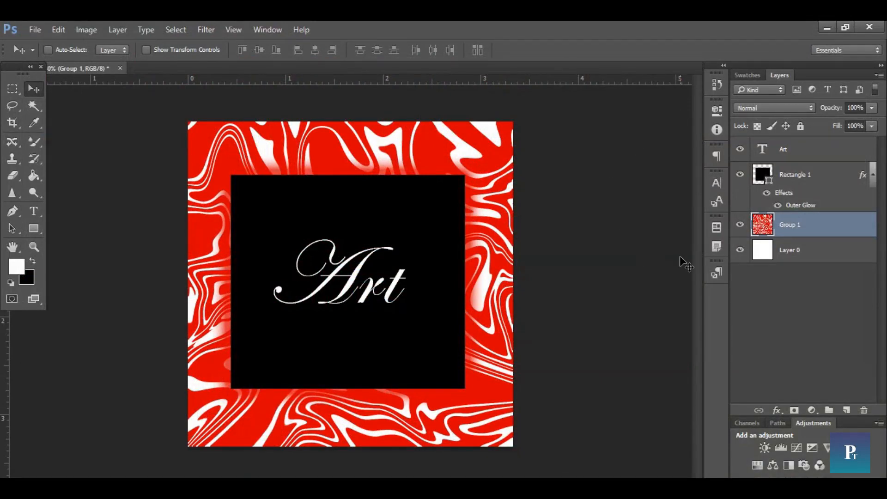